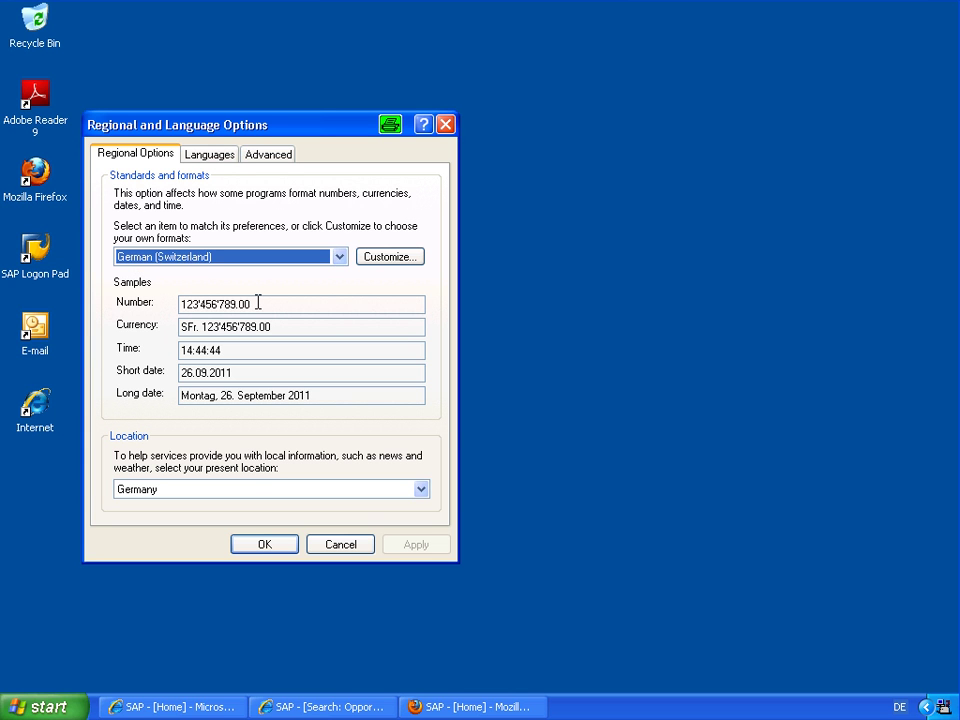
pyautogui.click(214, 303)
pyautogui.click(269, 305)
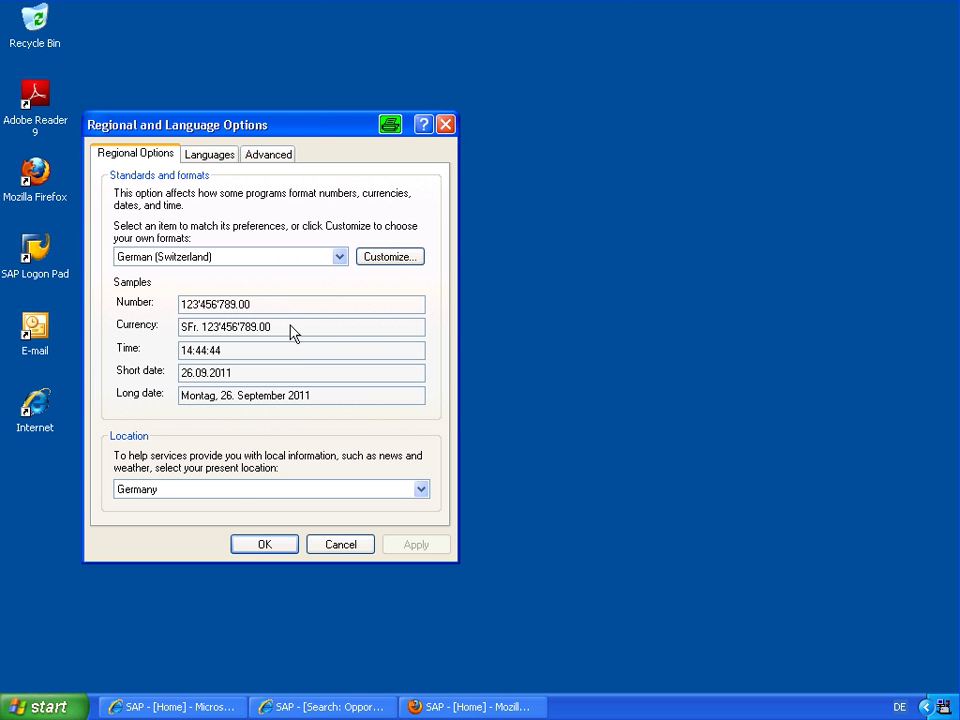
# Switch to SAP CRM in Internet Explorer, run the saved search "Opp: Open Test" and export the result list to a spreadsheet.
pyautogui.click(219, 710)
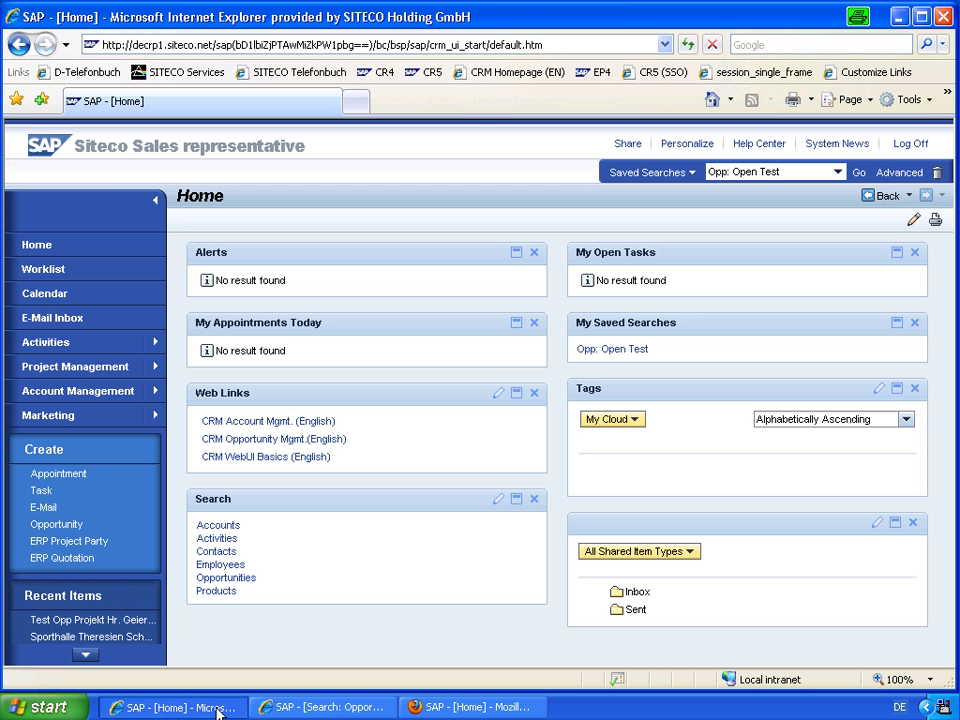
pyautogui.click(860, 175)
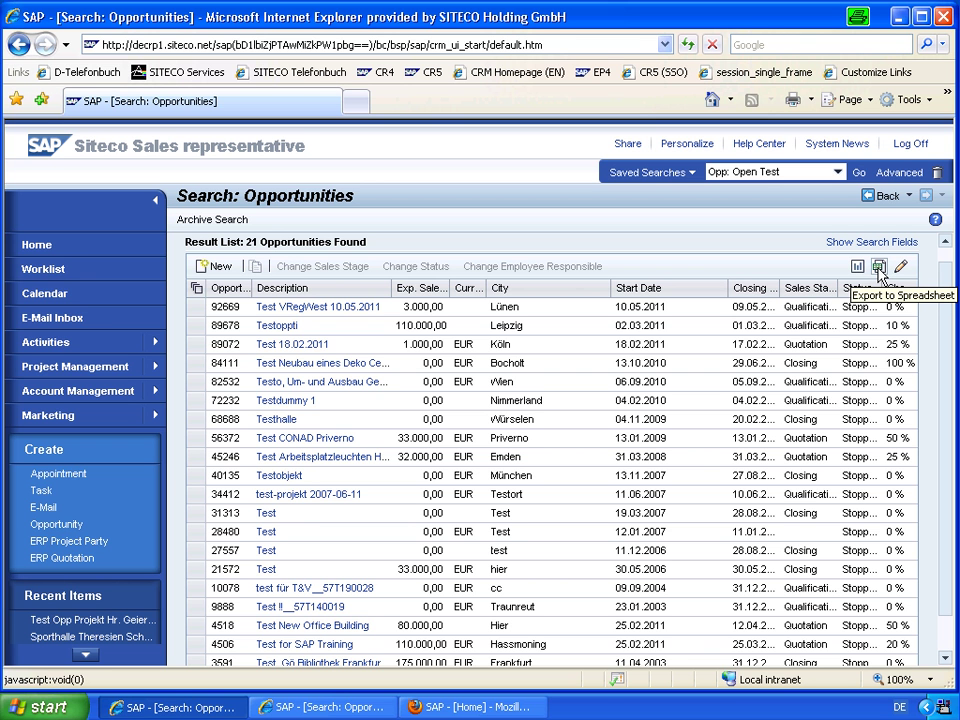
pyautogui.click(879, 268)
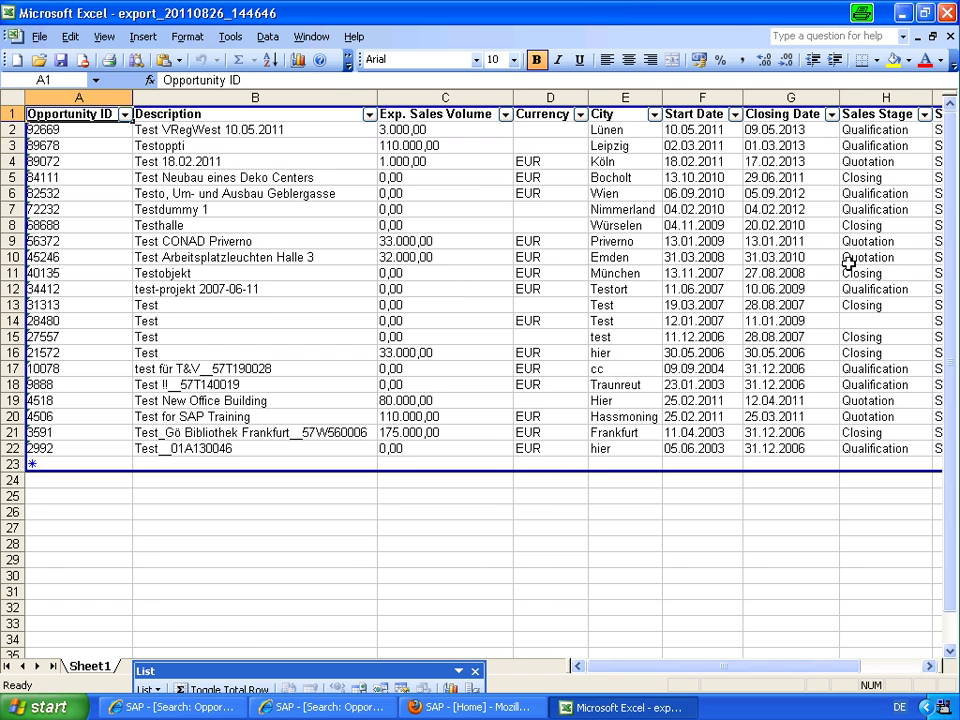
# Rewrite the Exp. Sales Volume of Test CONAD Priverno in C9 as 33000.00 and convert the text to a number.
pyautogui.click(440, 146)
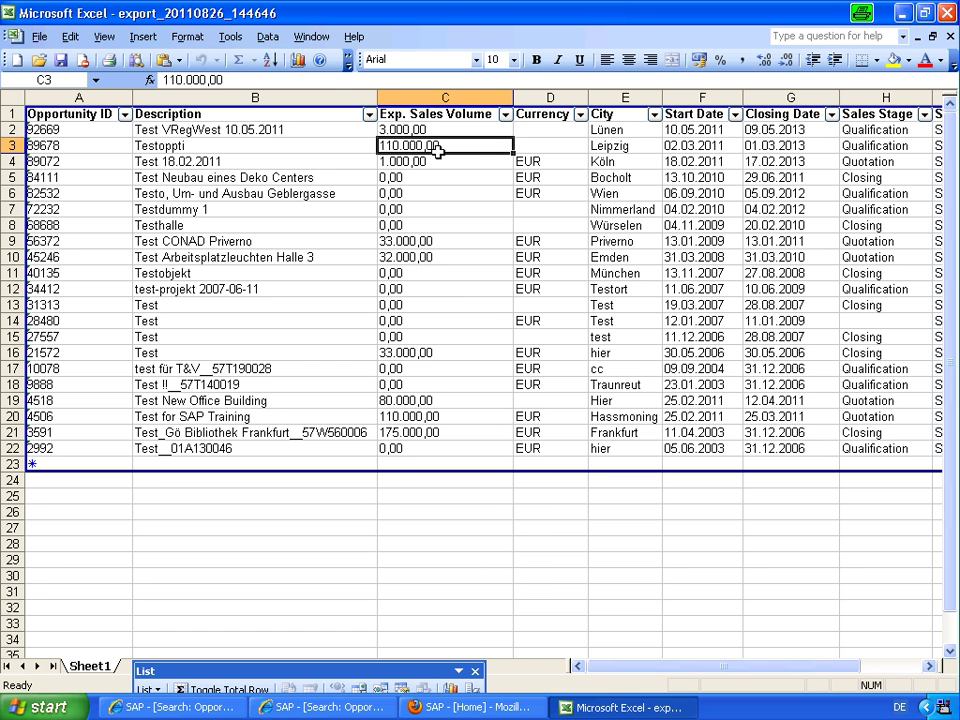
pyautogui.click(421, 242)
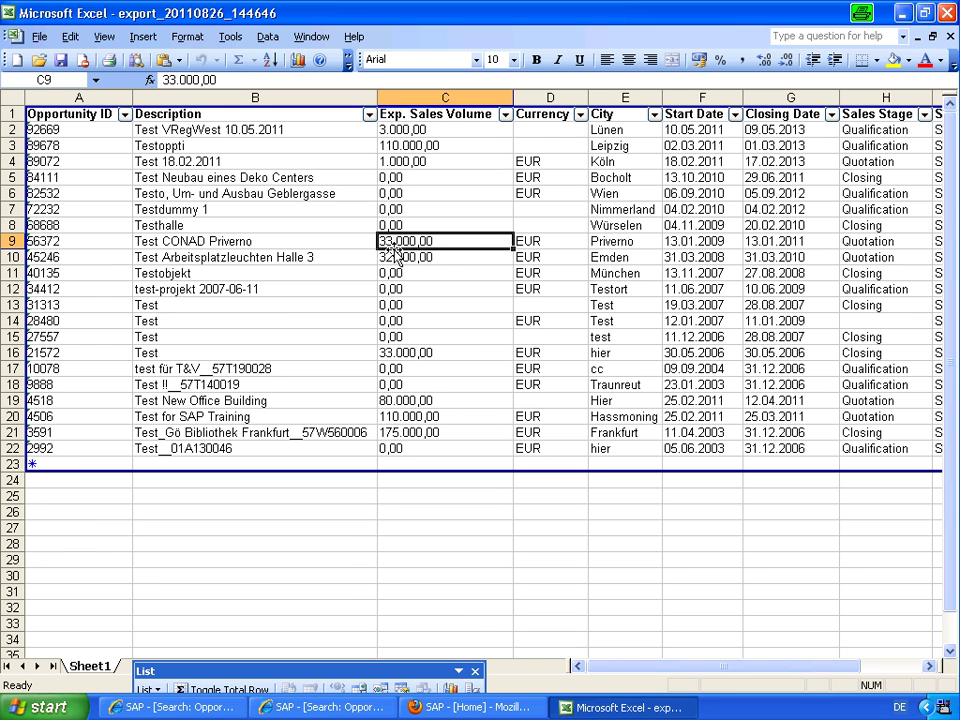
pyautogui.click(178, 80)
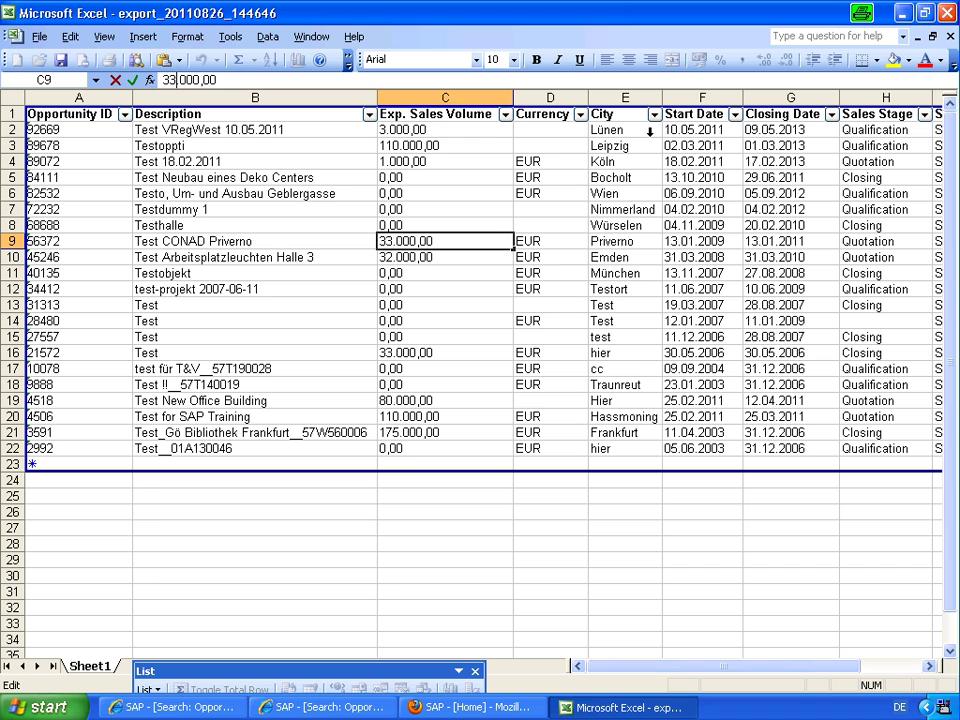
pyautogui.press('BackSpace')
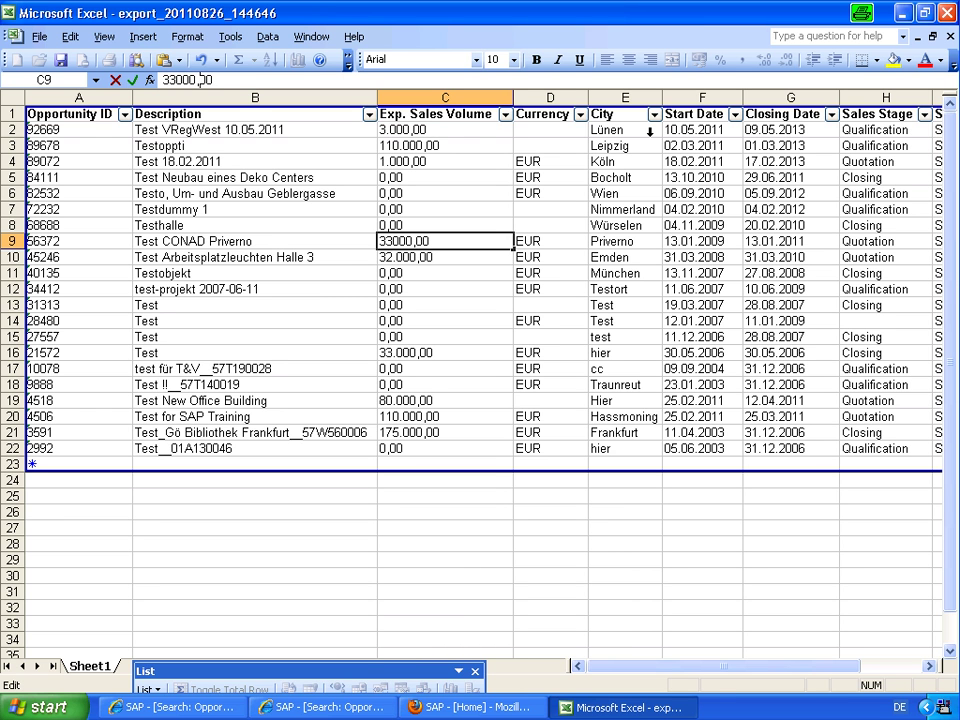
pyautogui.press('BackSpace')
pyautogui.write('.')
pyautogui.press('Return')
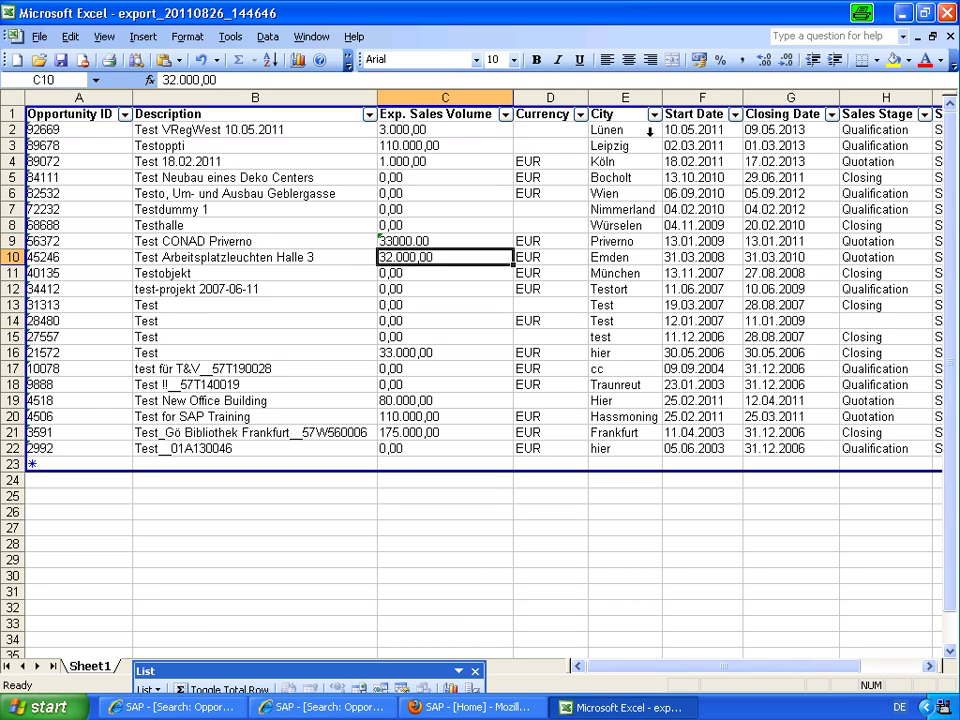
pyautogui.press('Up')
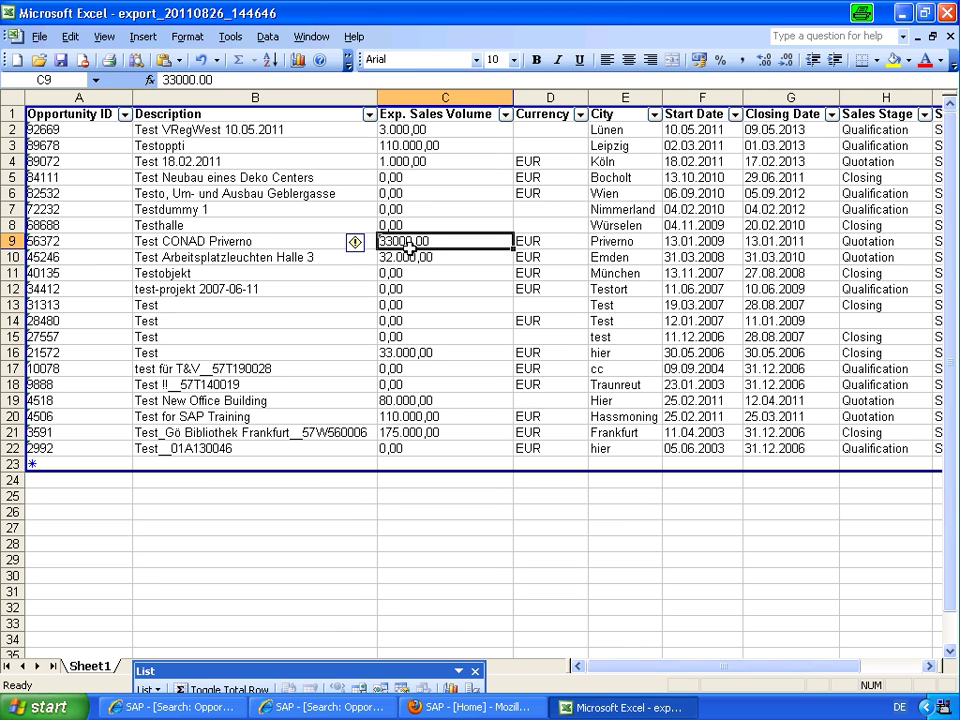
pyautogui.click(367, 247)
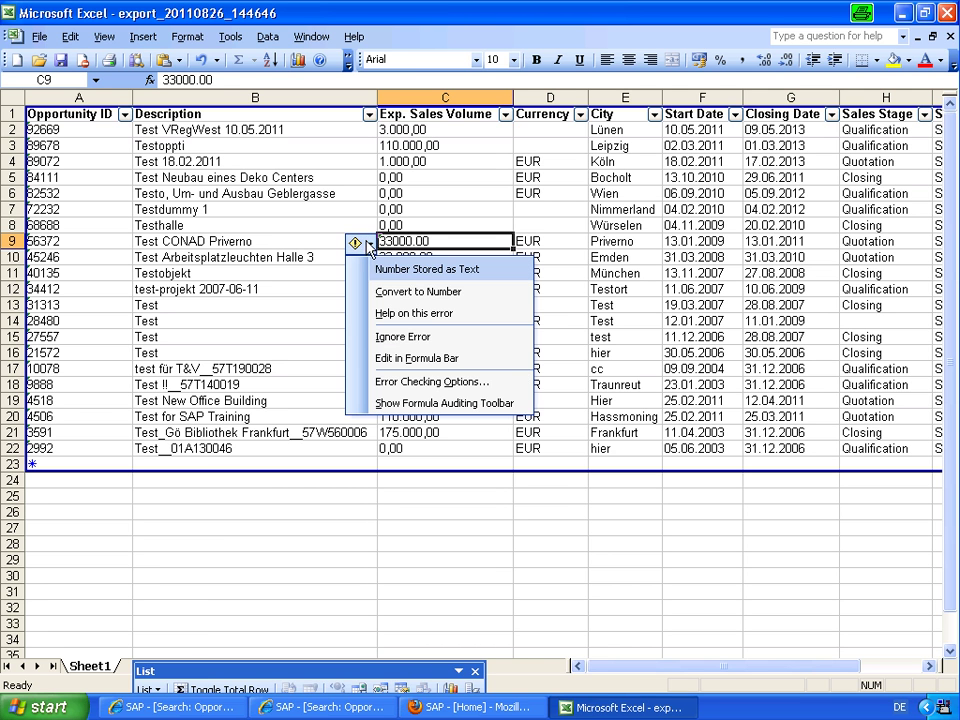
pyautogui.click(418, 291)
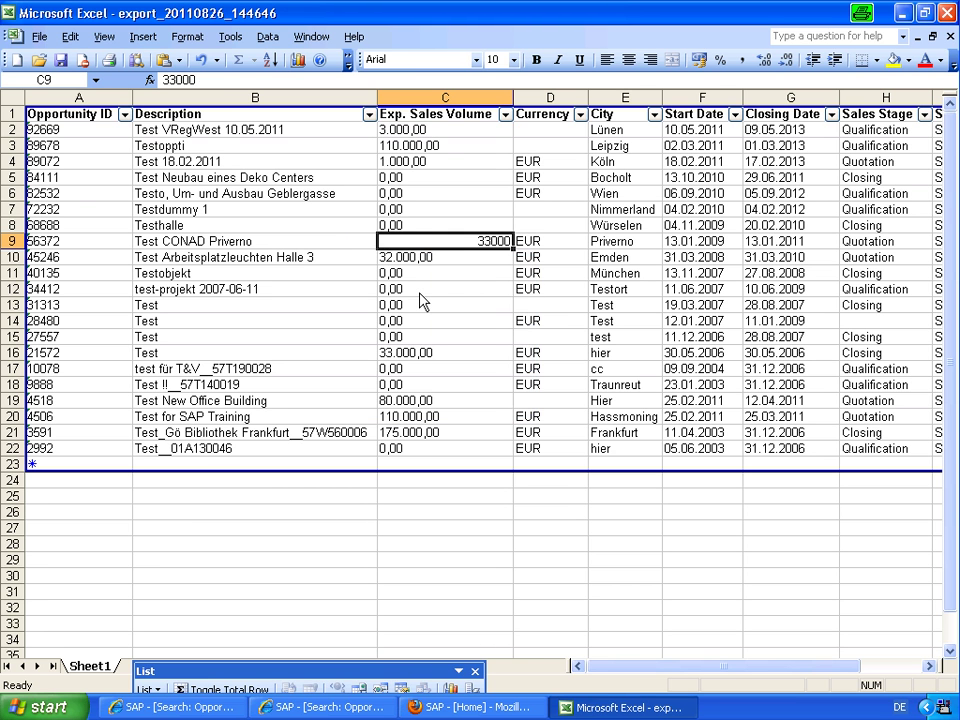
# Sort the opportunity list by Start Date in ascending order and close the workbook without saving the changes.
pyautogui.click(733, 181)
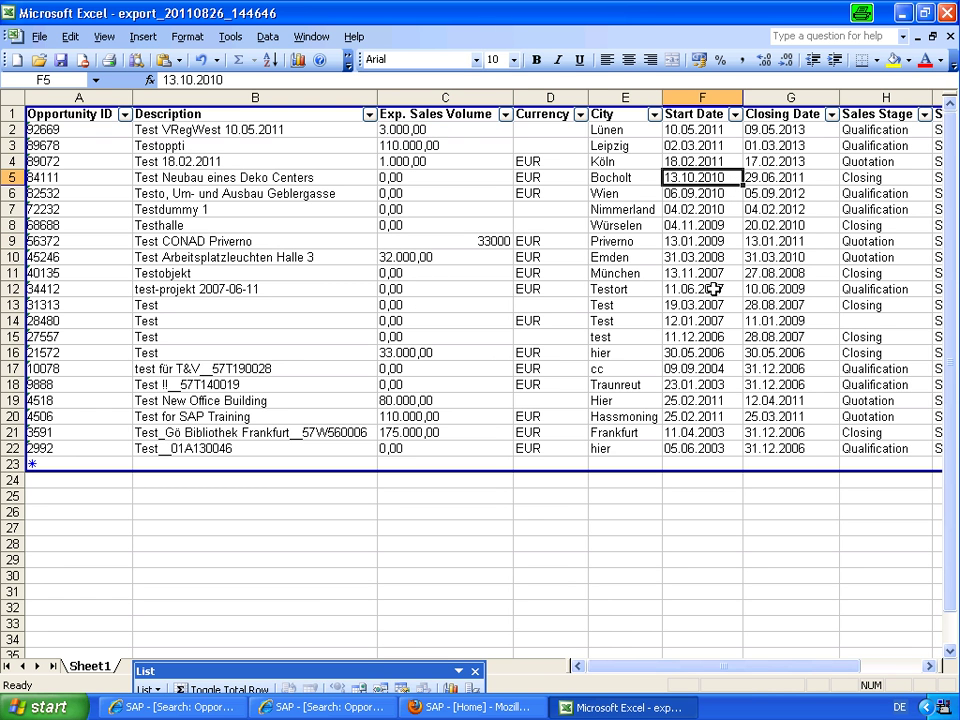
pyautogui.click(735, 115)
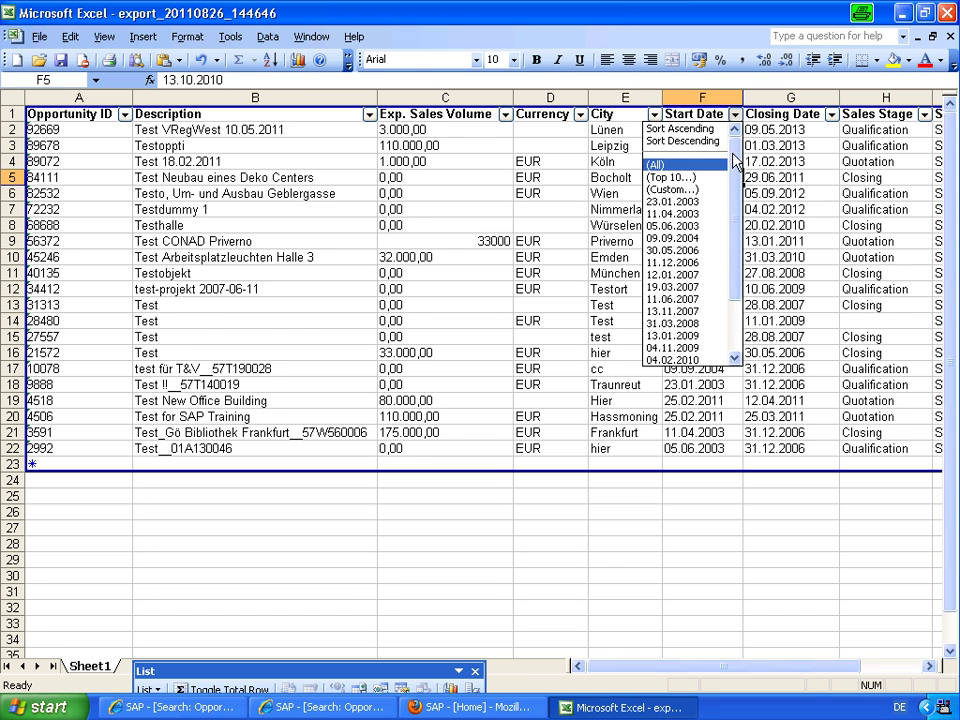
pyautogui.click(686, 130)
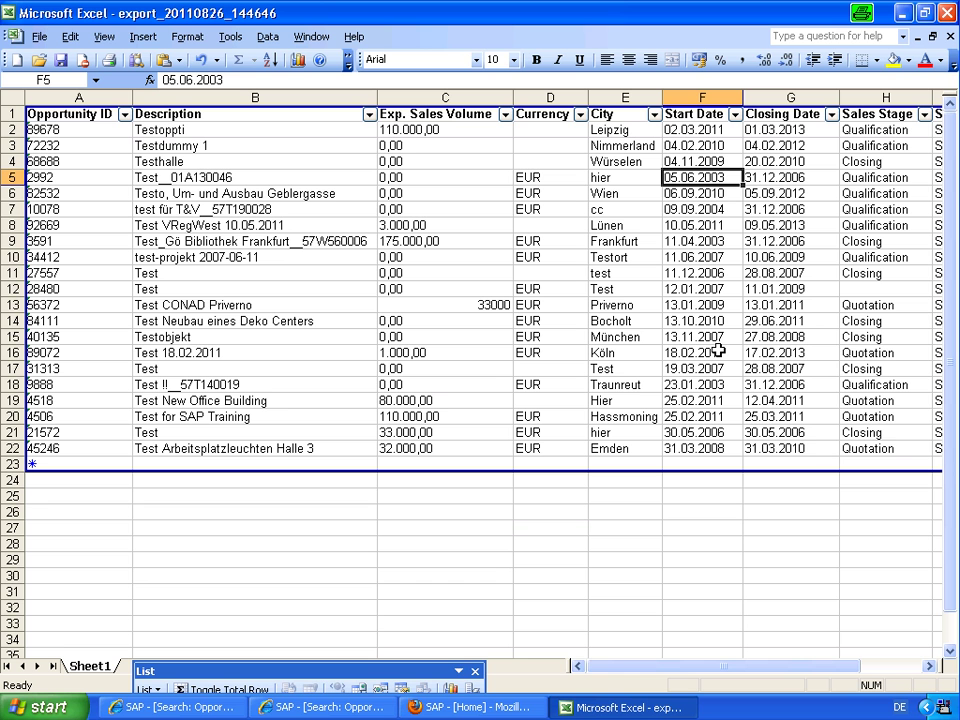
pyautogui.click(946, 14)
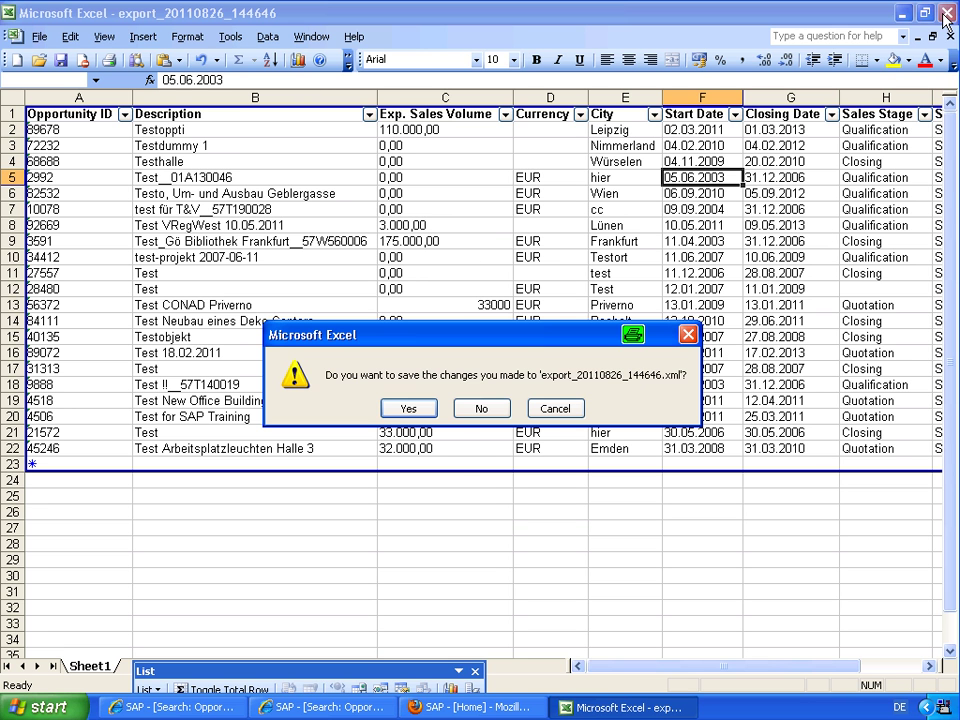
pyautogui.click(480, 408)
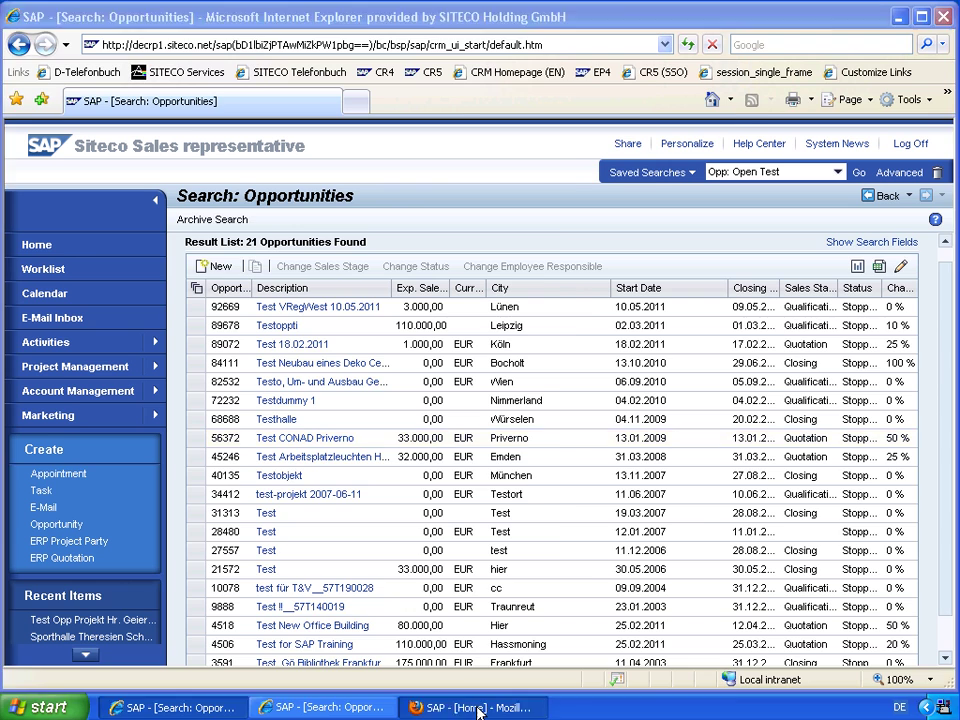
# Switch to SAP CRM in Firefox, run the saved search "Opp: Open Test" and open its spreadsheet export export.csv in Excel.
pyautogui.click(478, 707)
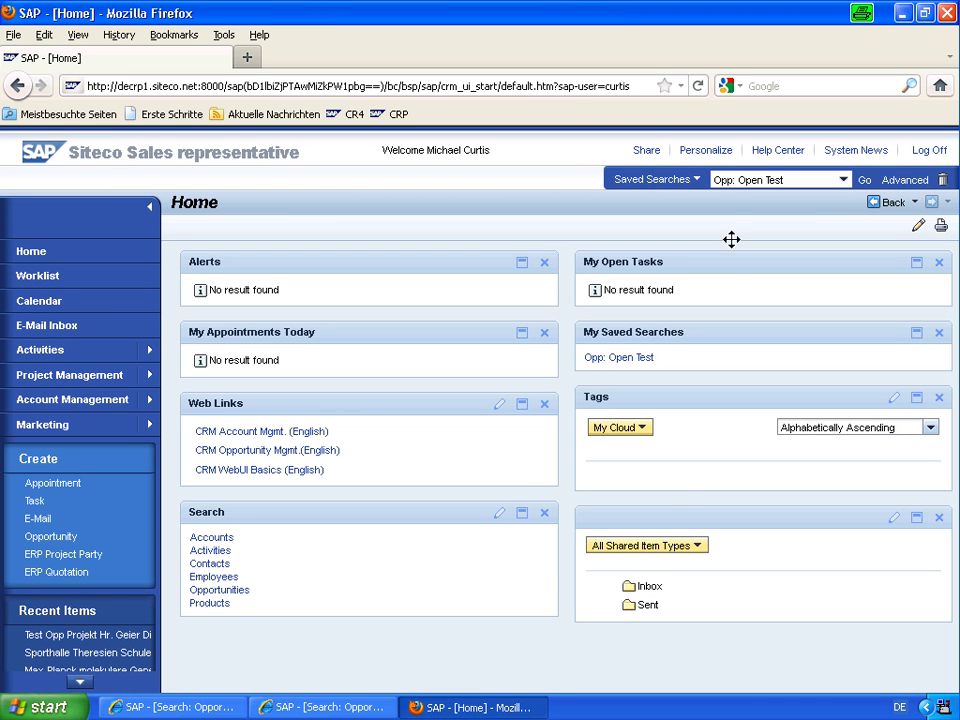
pyautogui.click(865, 183)
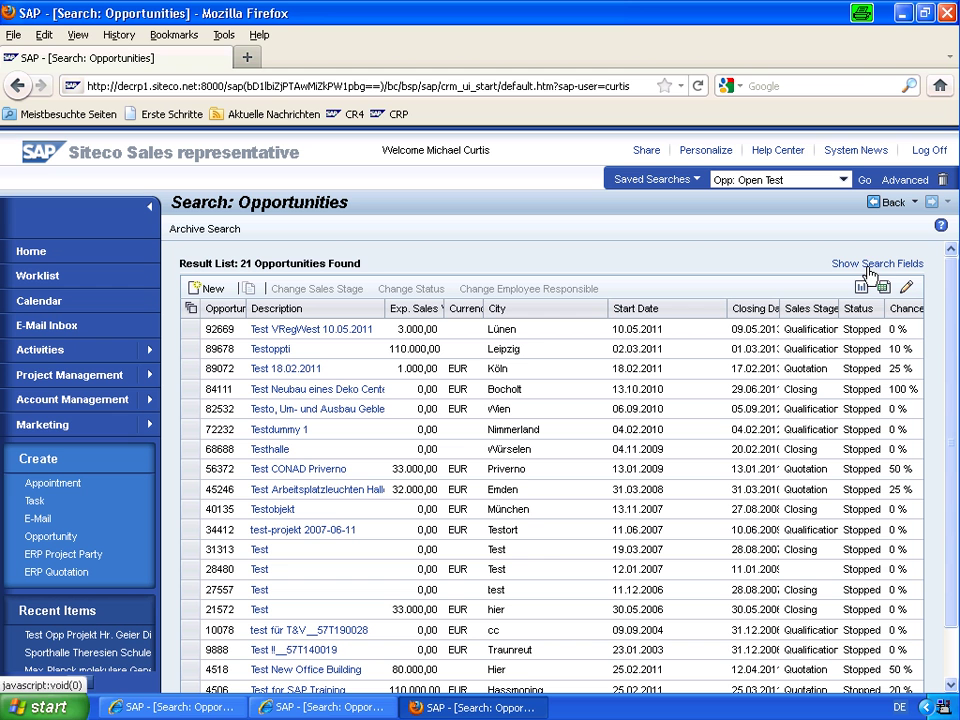
pyautogui.click(885, 289)
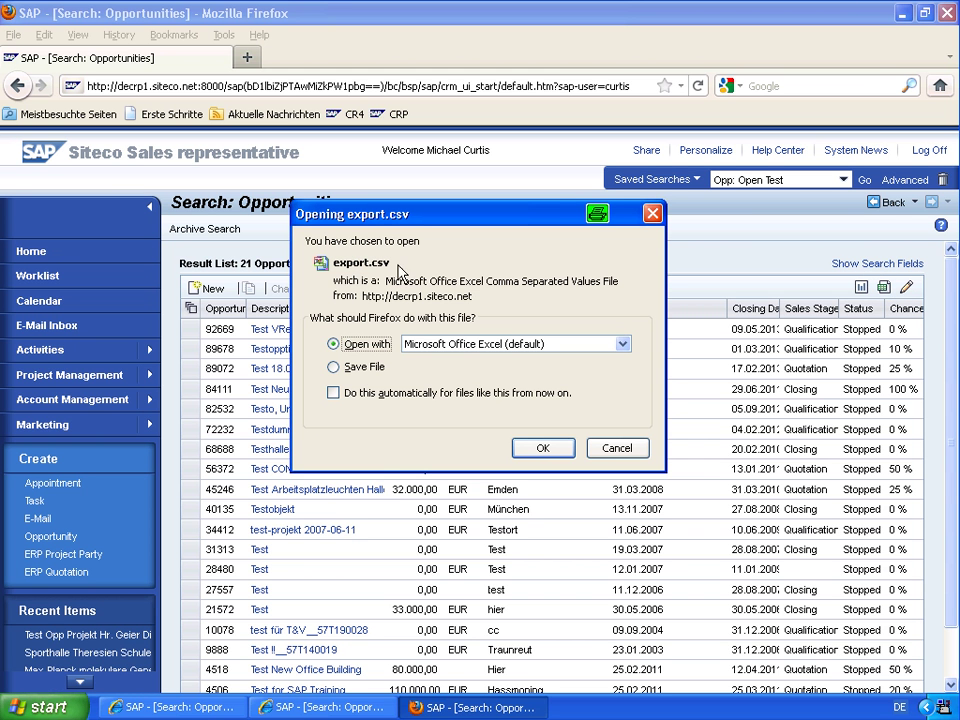
pyautogui.click(544, 449)
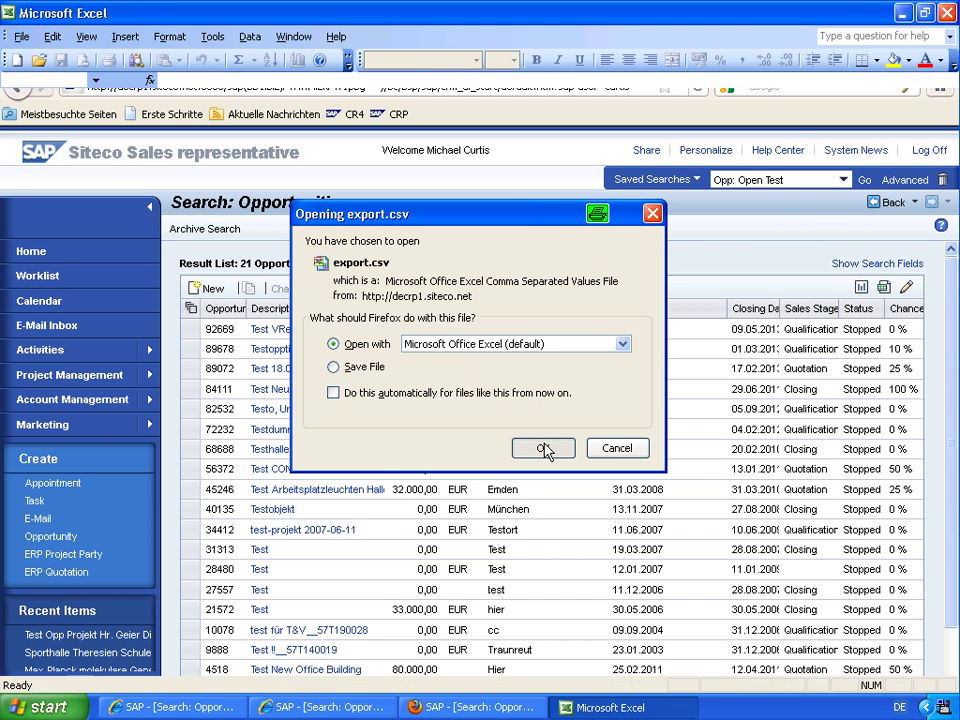
# Widen the Start Date and Exp. Sales Volume columns to show their full contents and sort the rows by Start Date ascending.
pyautogui.moveTo(425, 102); pyautogui.dragTo(75, 97)
pyautogui.click(80, 97)
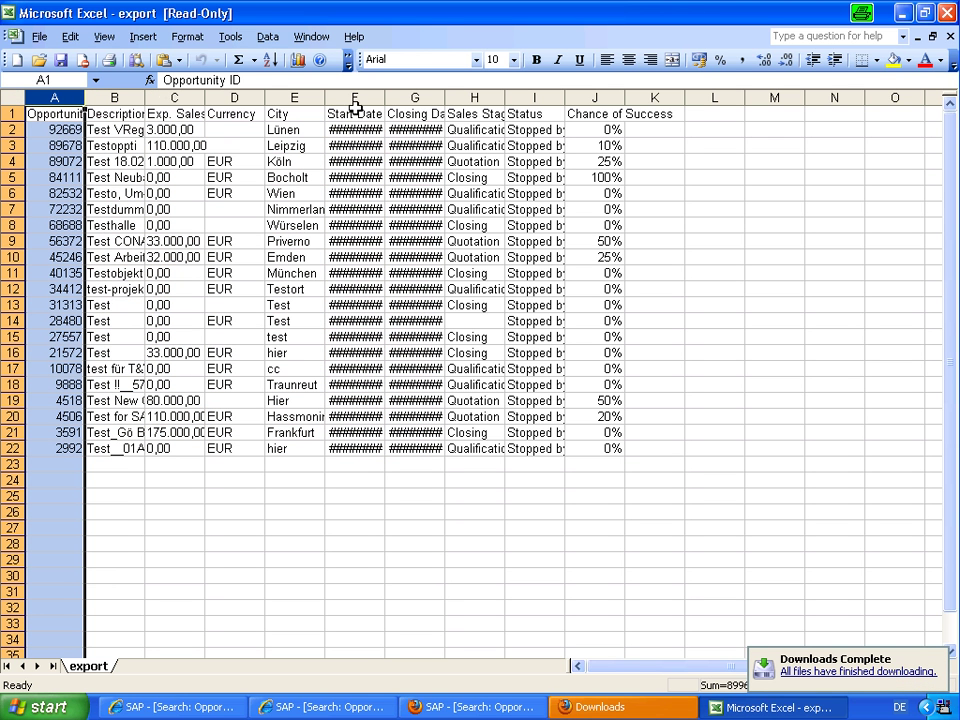
pyautogui.doubleClick(386, 96)
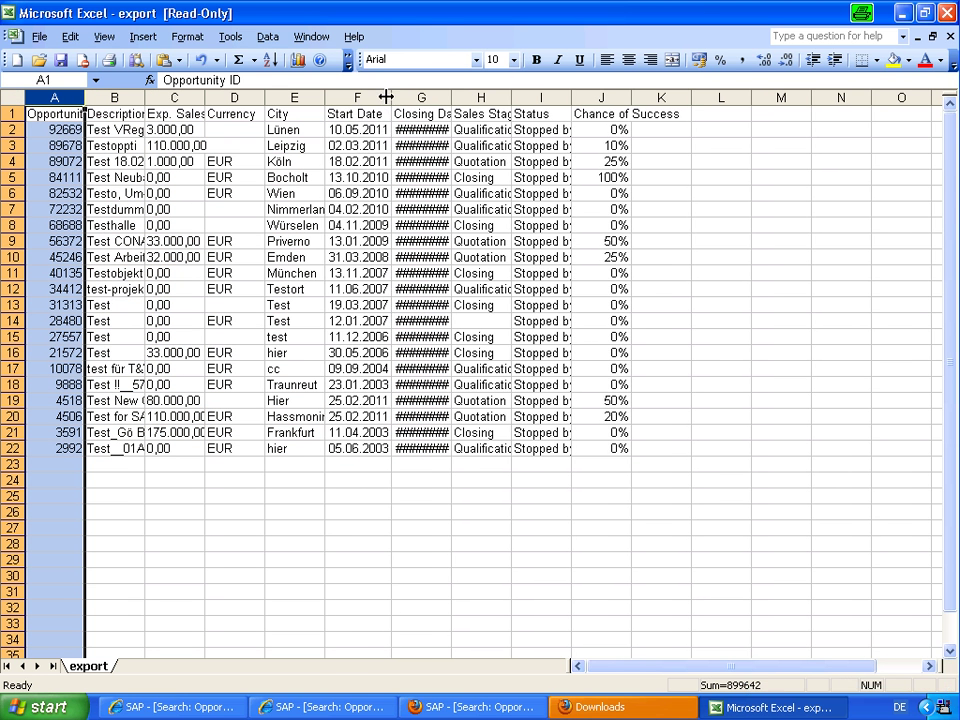
pyautogui.click(348, 129)
pyautogui.moveTo(389, 96); pyautogui.dragTo(437, 96)
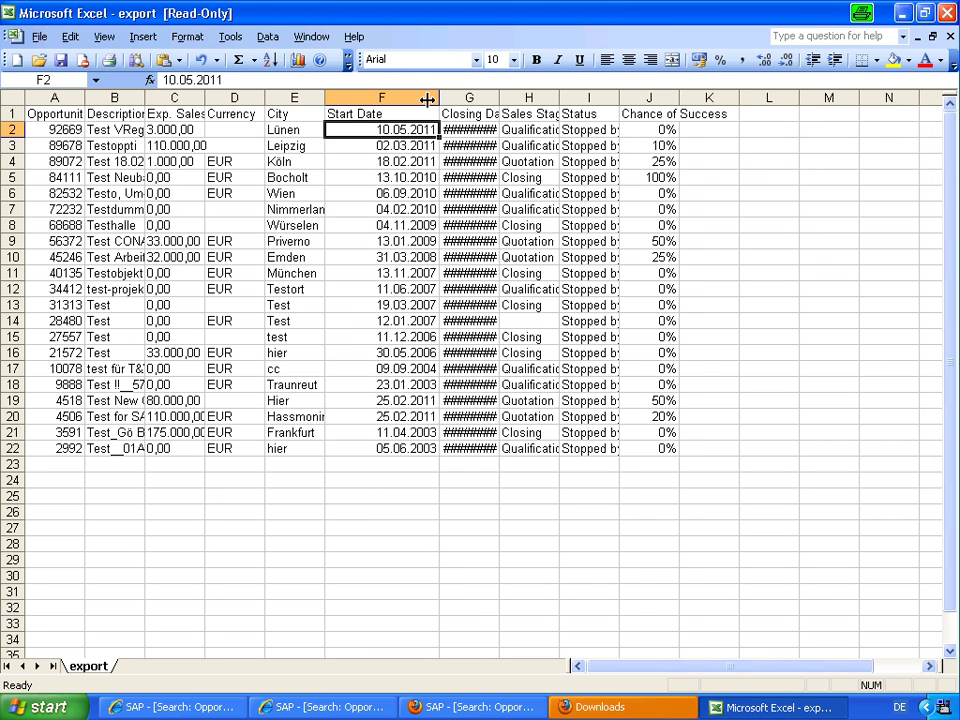
pyautogui.click(271, 61)
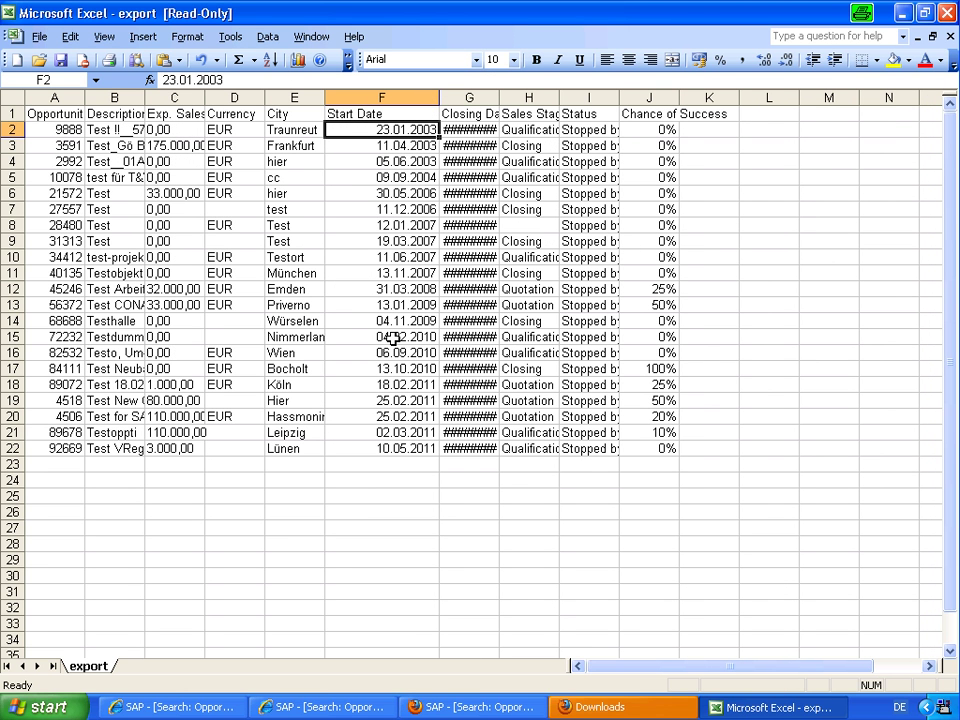
pyautogui.click(165, 145)
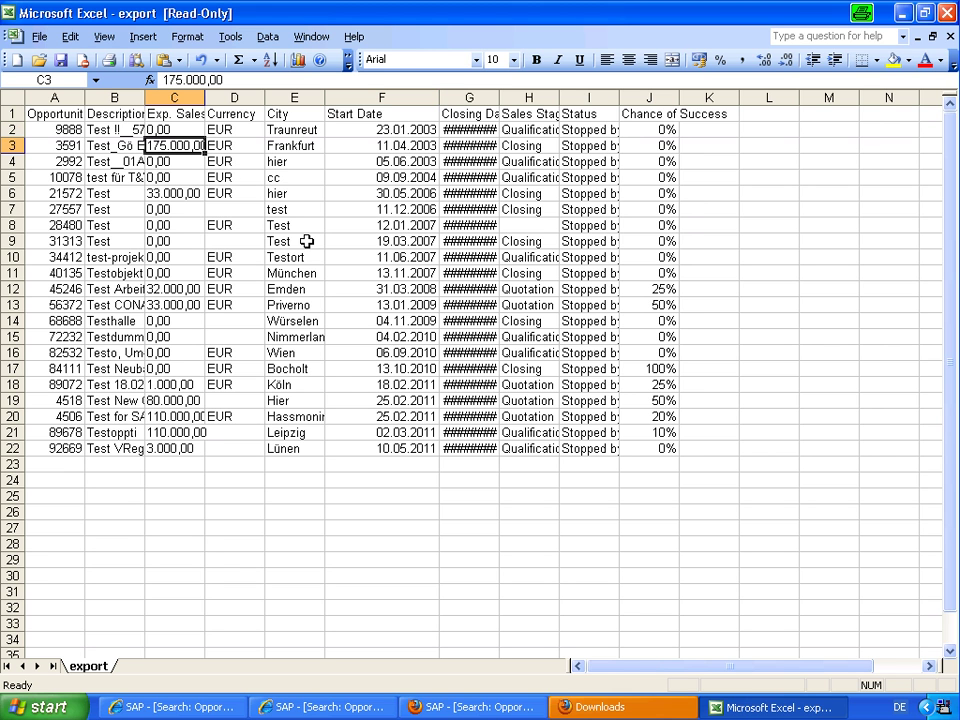
pyautogui.doubleClick(205, 97)
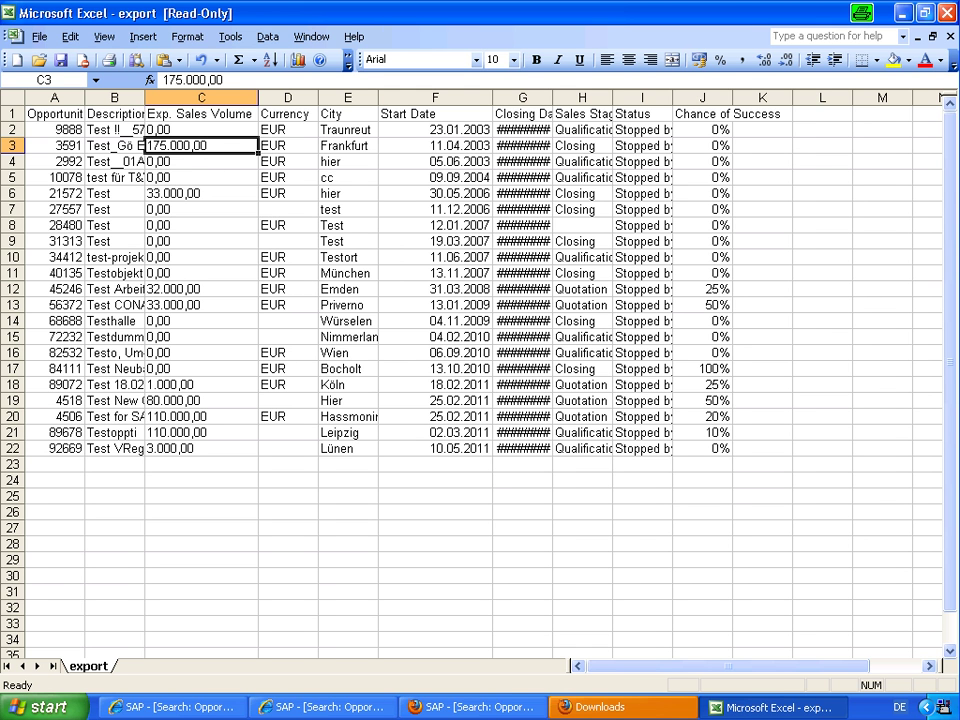
# Close export.csv without saving the changes and dismiss the Firefox Downloads window.
pyautogui.click(949, 14)
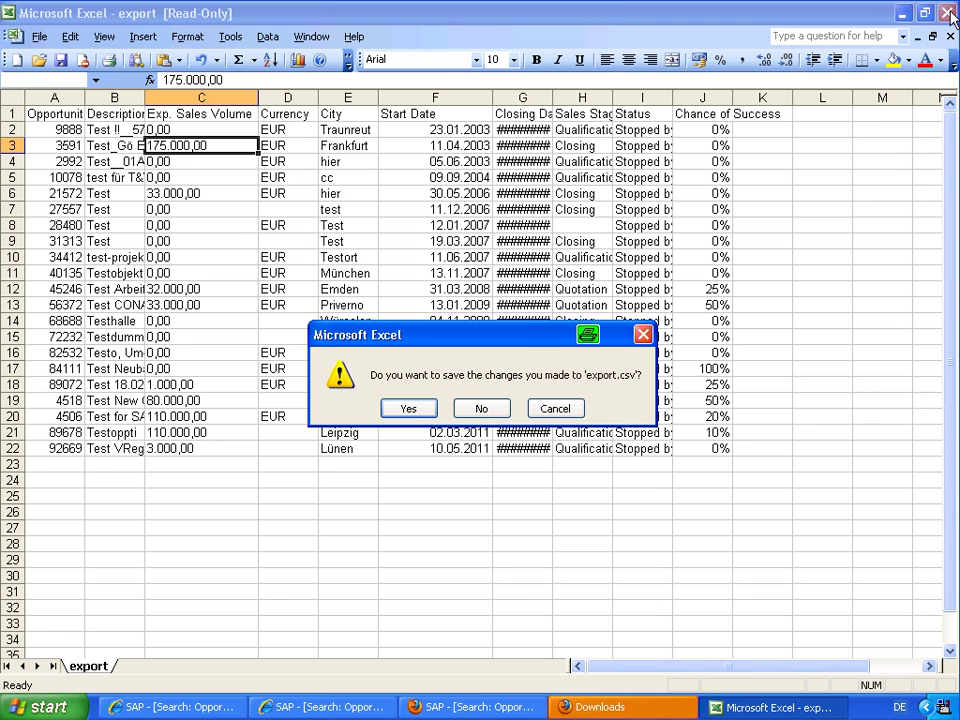
pyautogui.click(482, 409)
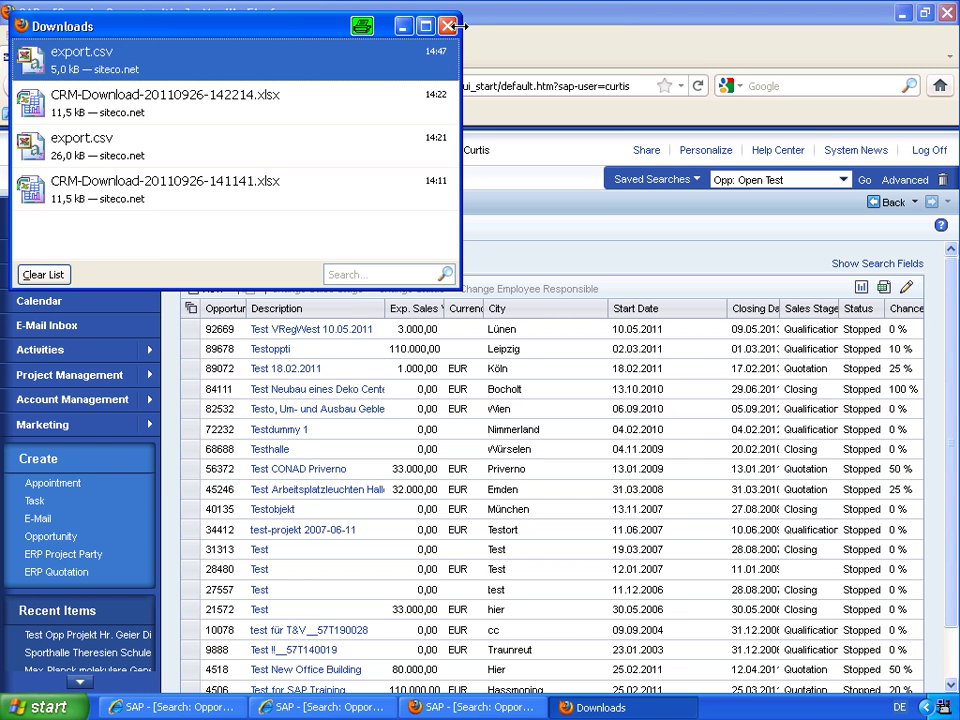
pyautogui.click(449, 35)
# In the second Internet Explorer window, return to the Home page, run the saved search "Opp: Test" and open its spreadsheet export.
pyautogui.click(360, 712)
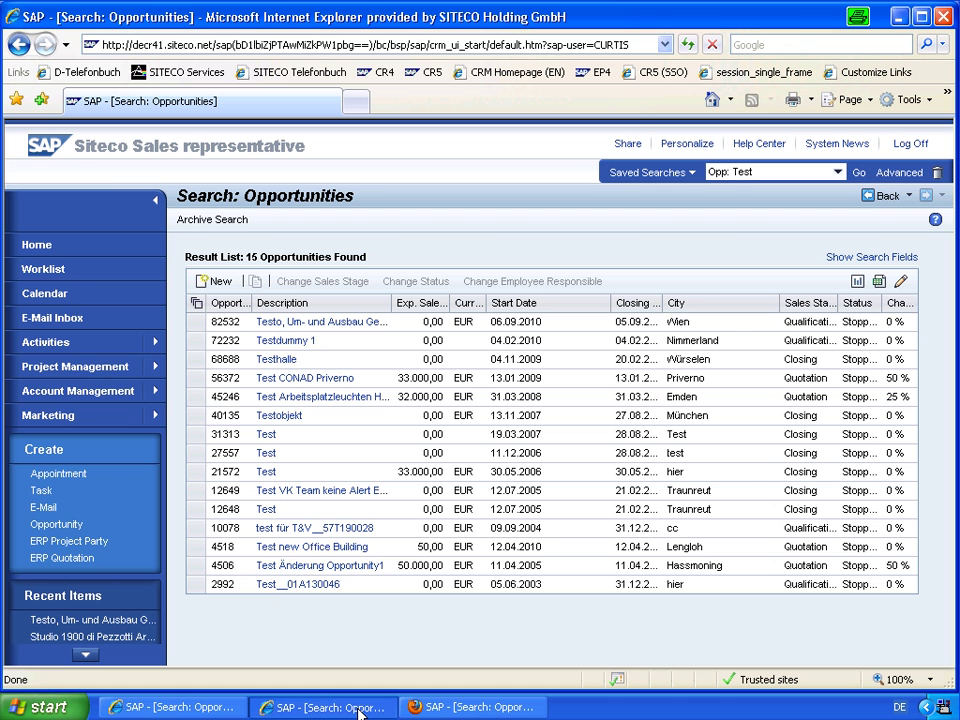
pyautogui.click(37, 245)
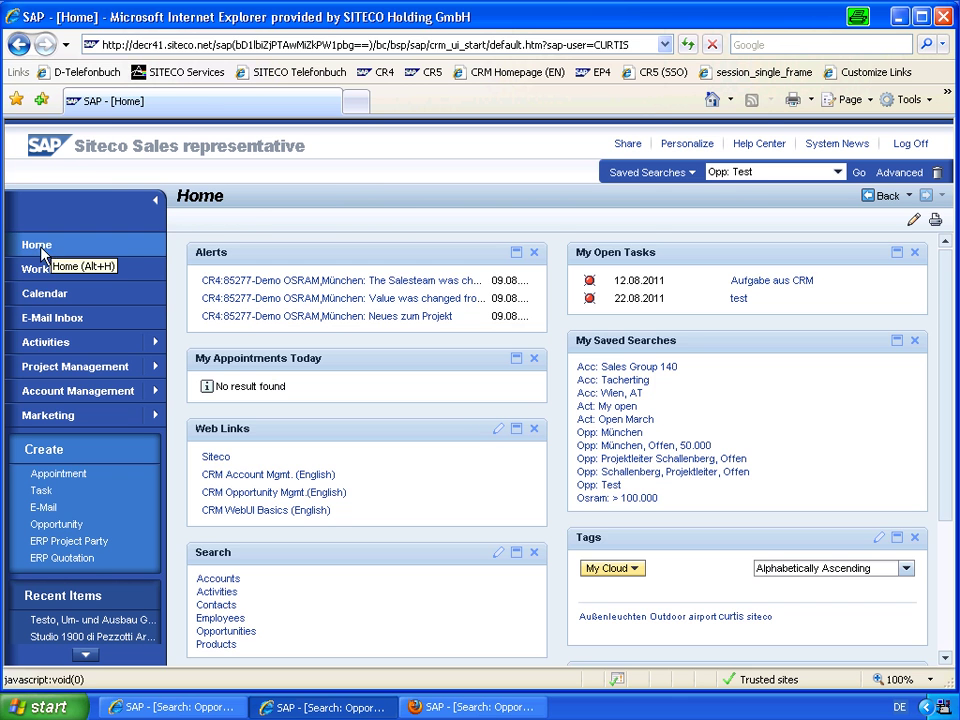
pyautogui.click(860, 174)
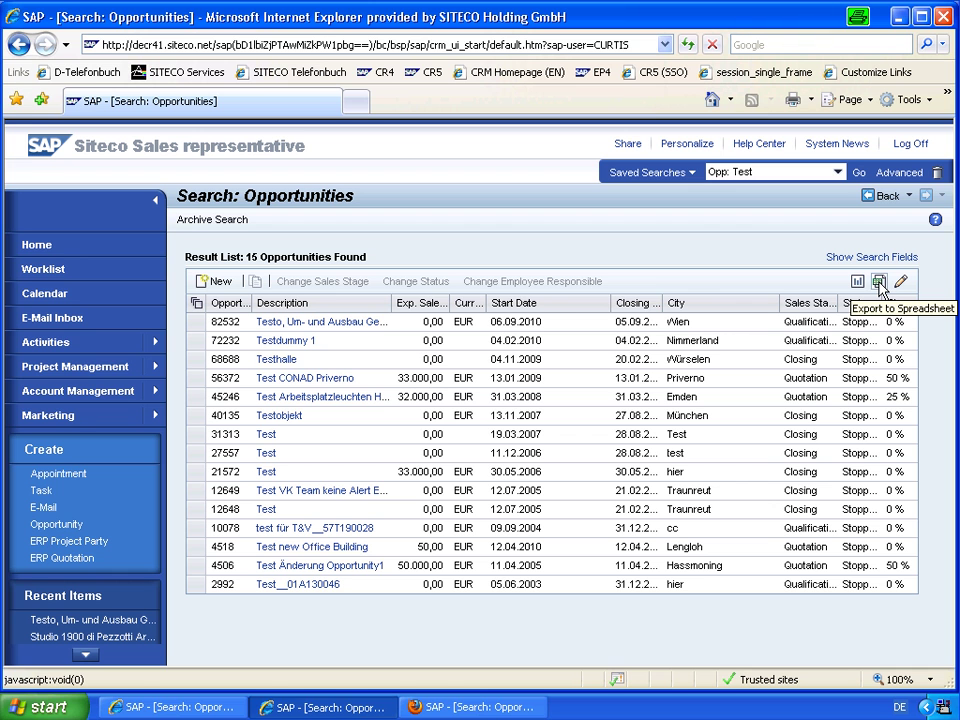
pyautogui.click(880, 283)
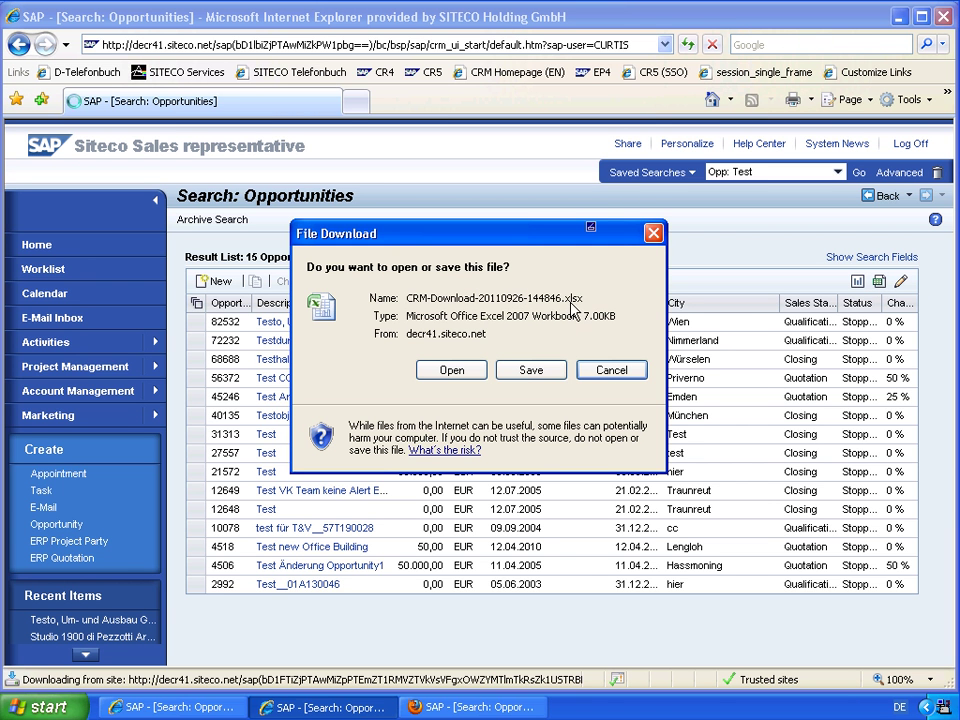
pyautogui.click(452, 370)
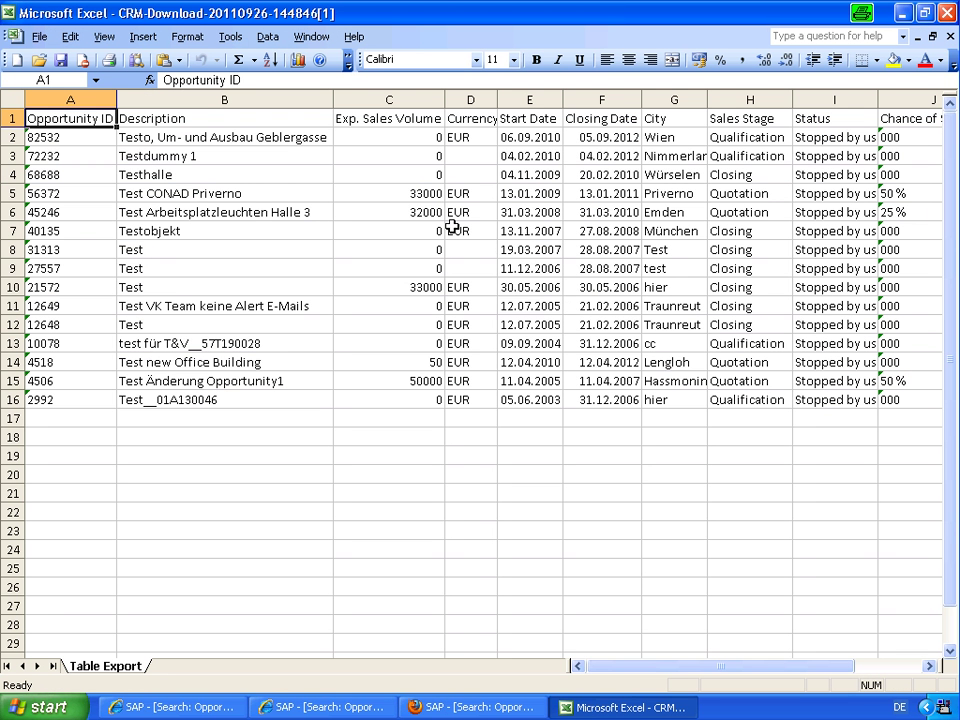
# Check the Exp. Sales Volume entries as numbers by selecting individual cells and the range C2:C16 to show its sum.
pyautogui.click(417, 192)
pyautogui.click(415, 214)
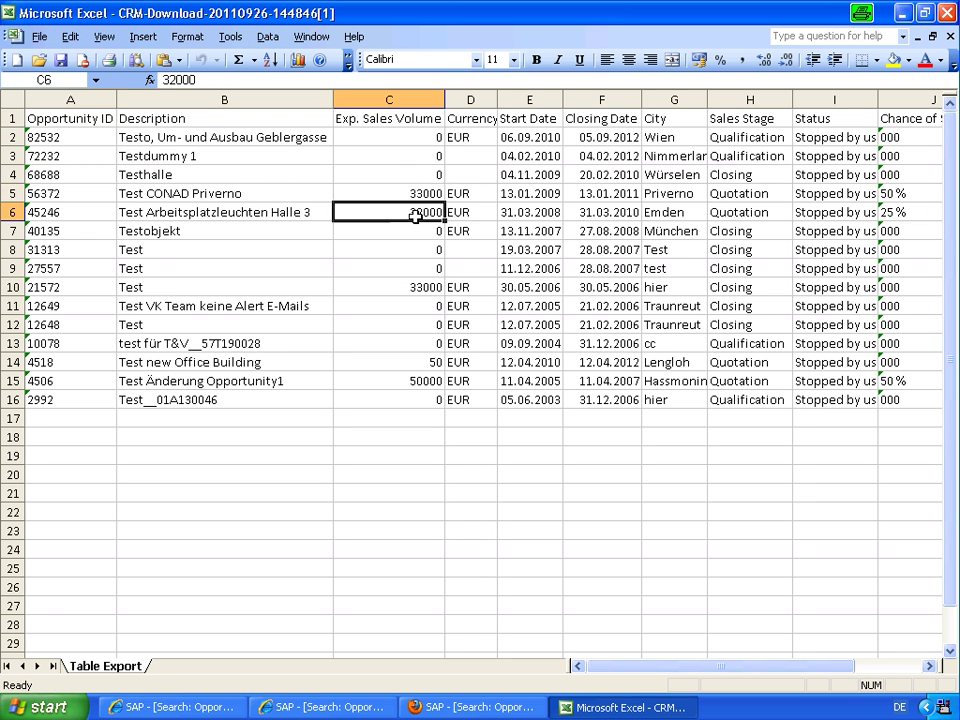
pyautogui.click(418, 137)
pyautogui.moveTo(411, 146); pyautogui.dragTo(418, 399)
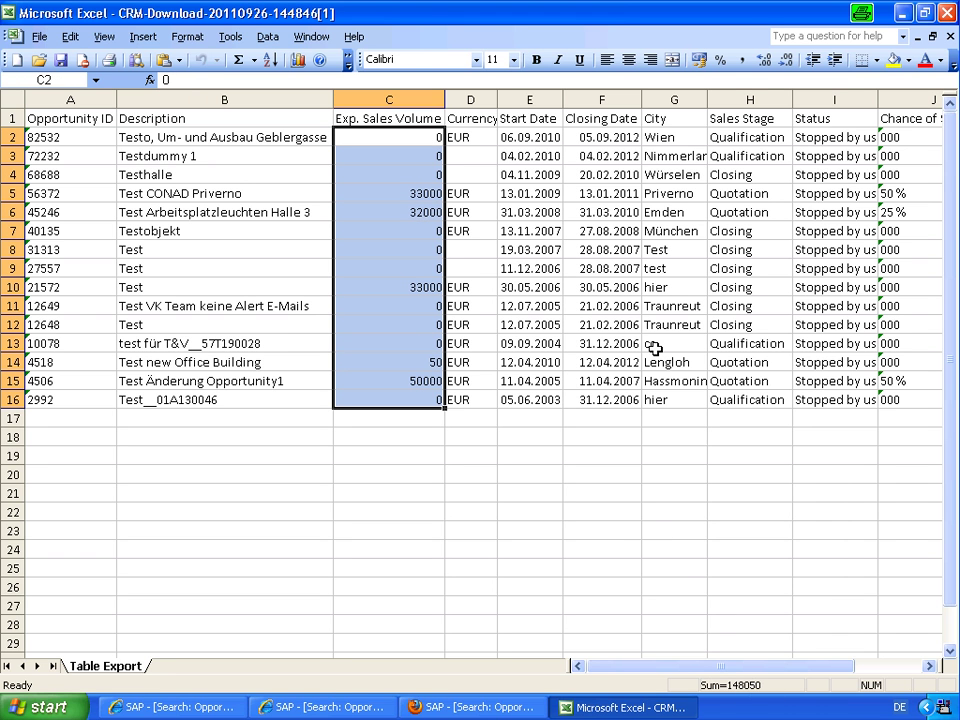
# Widen the Start Date column and sort the exported rows by Start Date ascending.
pyautogui.click(544, 155)
pyautogui.moveTo(563, 96); pyautogui.dragTo(623, 96)
pyautogui.click(595, 137)
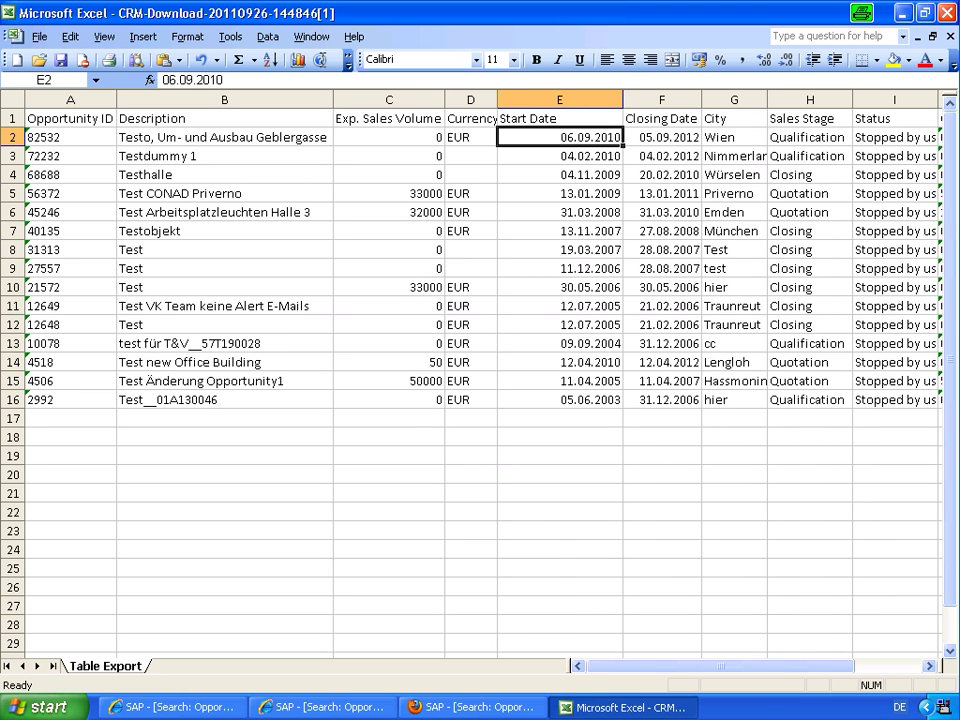
pyautogui.click(268, 61)
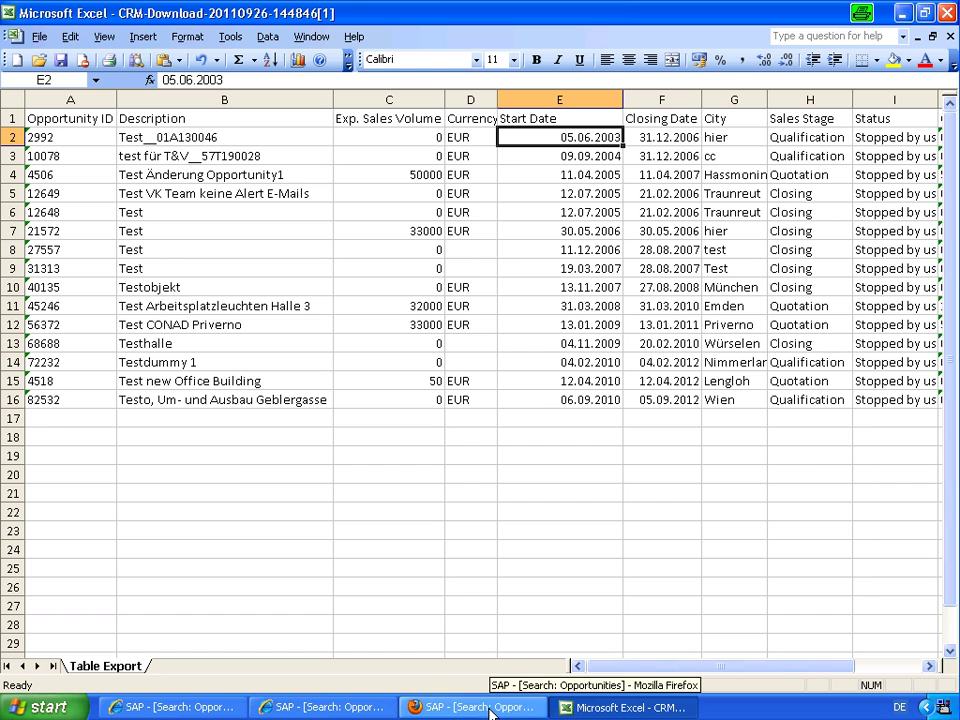
# Switch to Firefox and log off from the SAP CRM session.
pyautogui.click(325, 707)
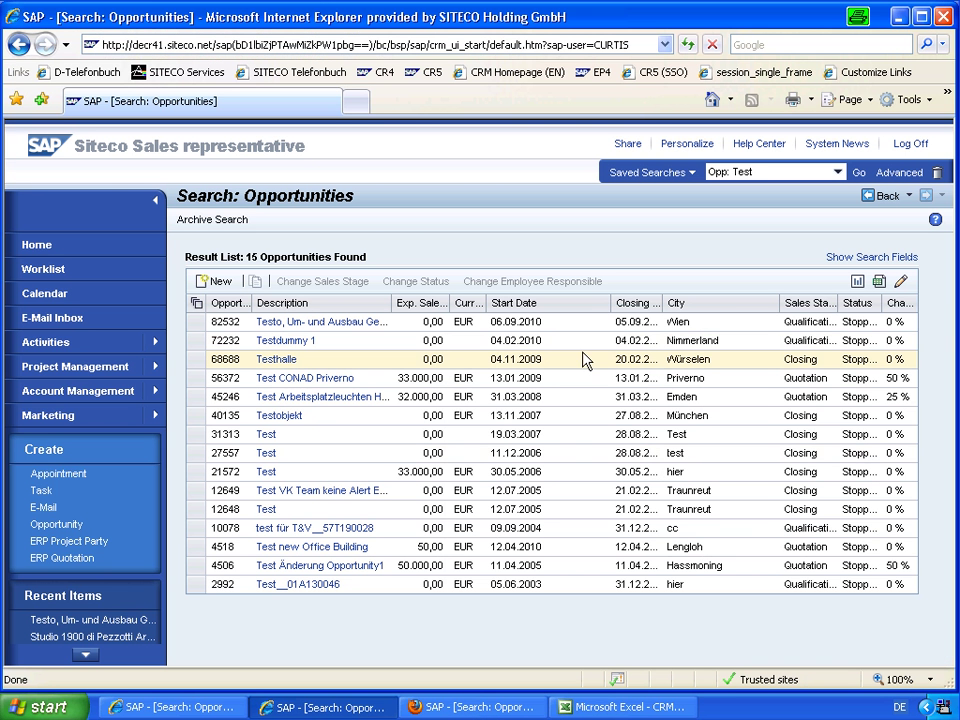
pyautogui.click(475, 707)
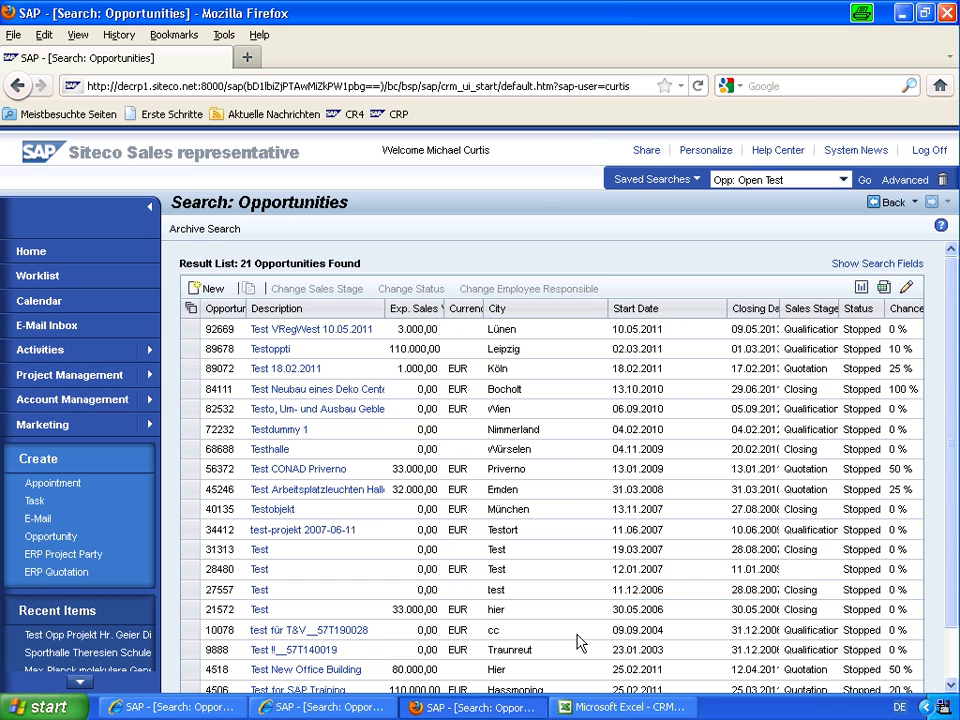
pyautogui.click(929, 152)
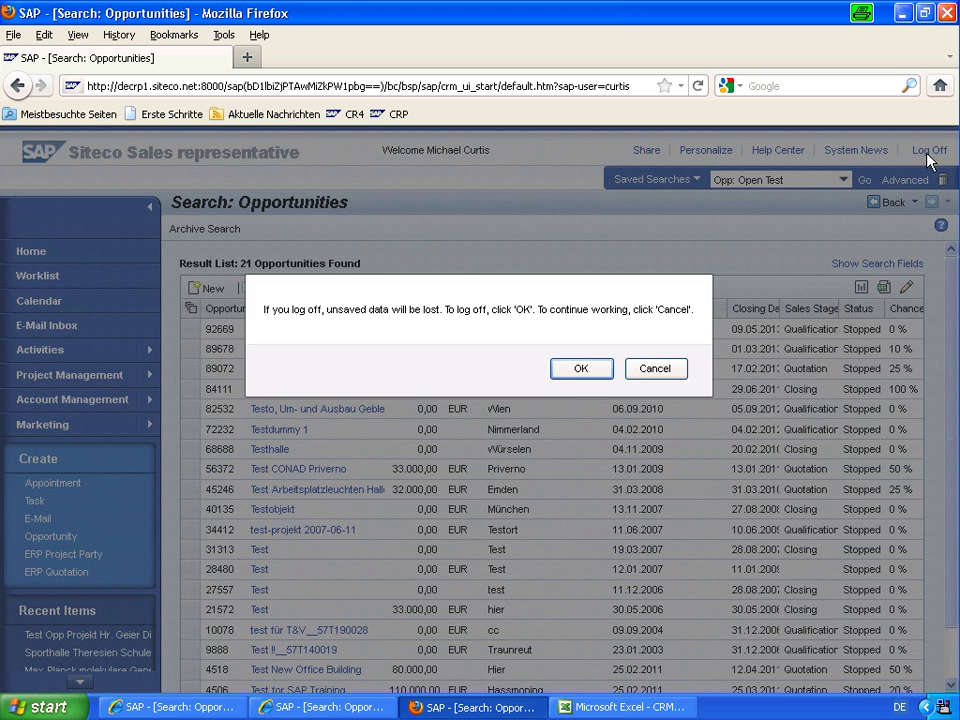
pyautogui.hotkey('alt', 'Home')
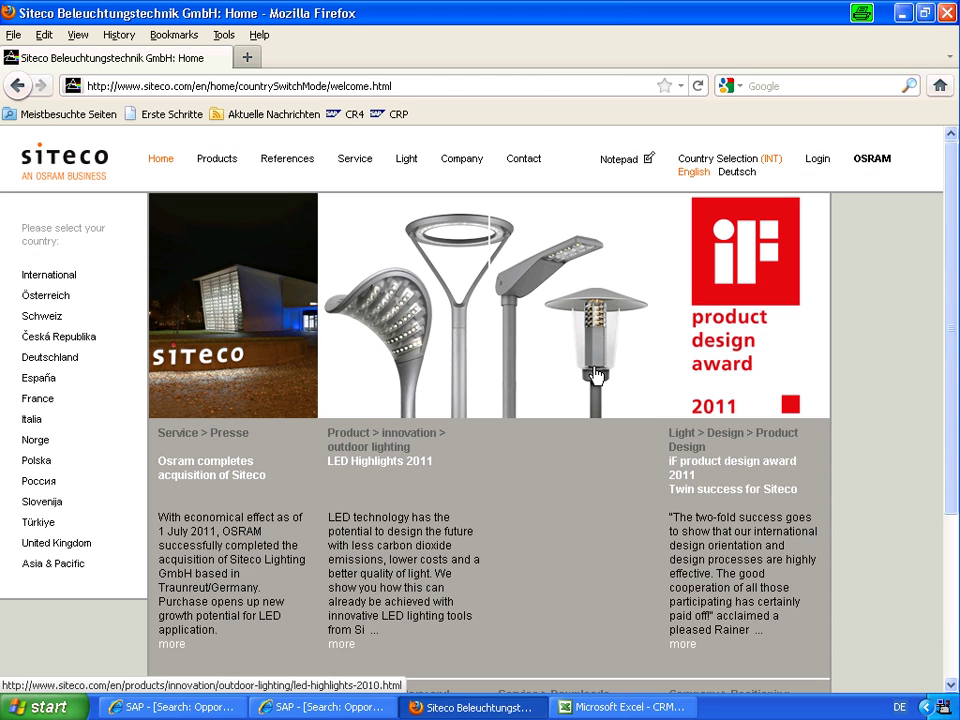
# Open the bookmarked CR4 system in Firefox and run the saved search "Opp: Test".
pyautogui.click(349, 116)
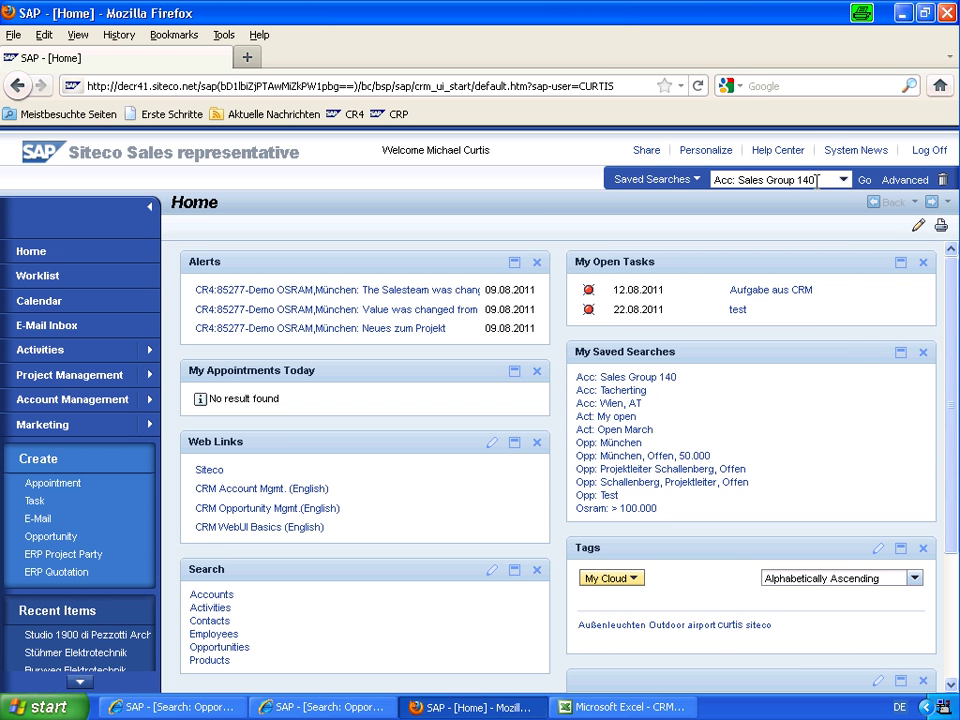
pyautogui.click(780, 180)
pyautogui.click(721, 350)
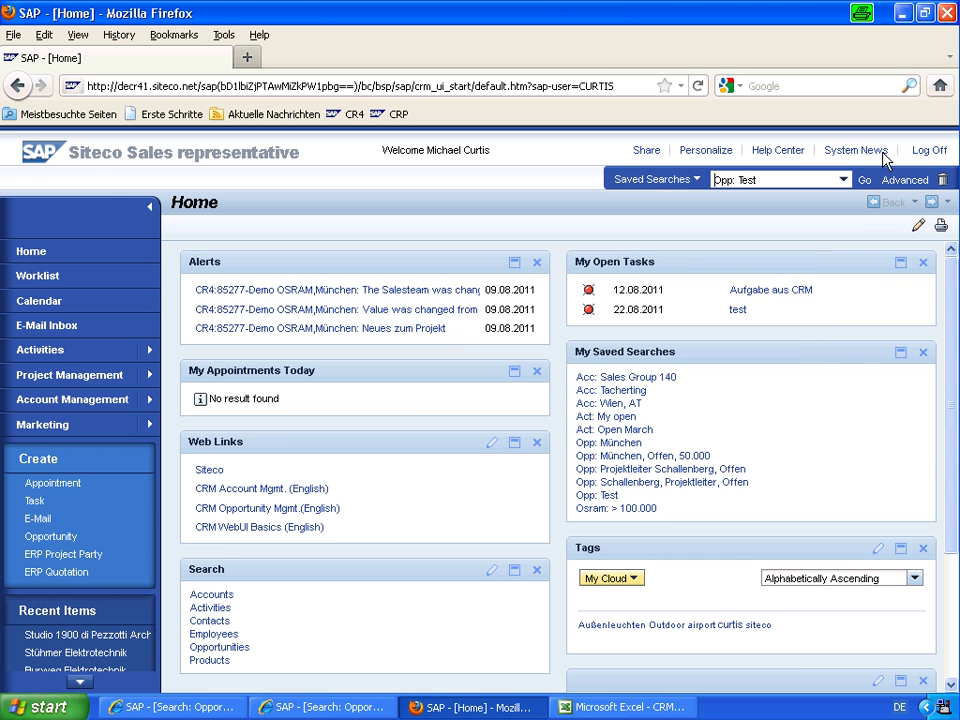
pyautogui.click(866, 182)
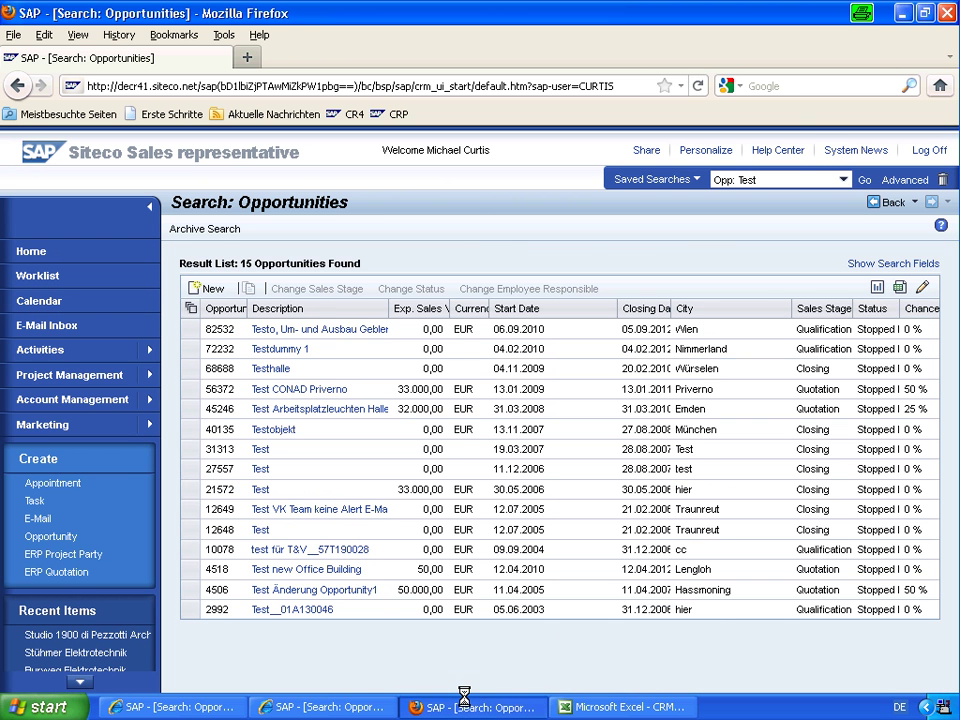
# Export the opportunity results as CRM-Download-20110926-144953.xlsx, open it in Excel and select the Start Date cell E4.
pyautogui.click(899, 290)
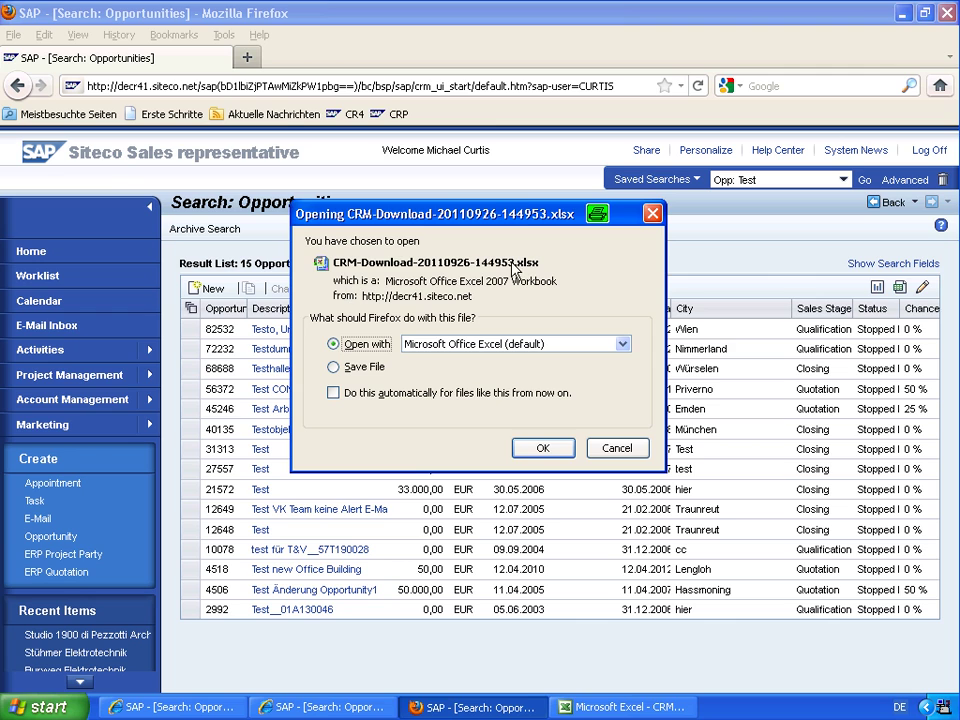
pyautogui.click(538, 447)
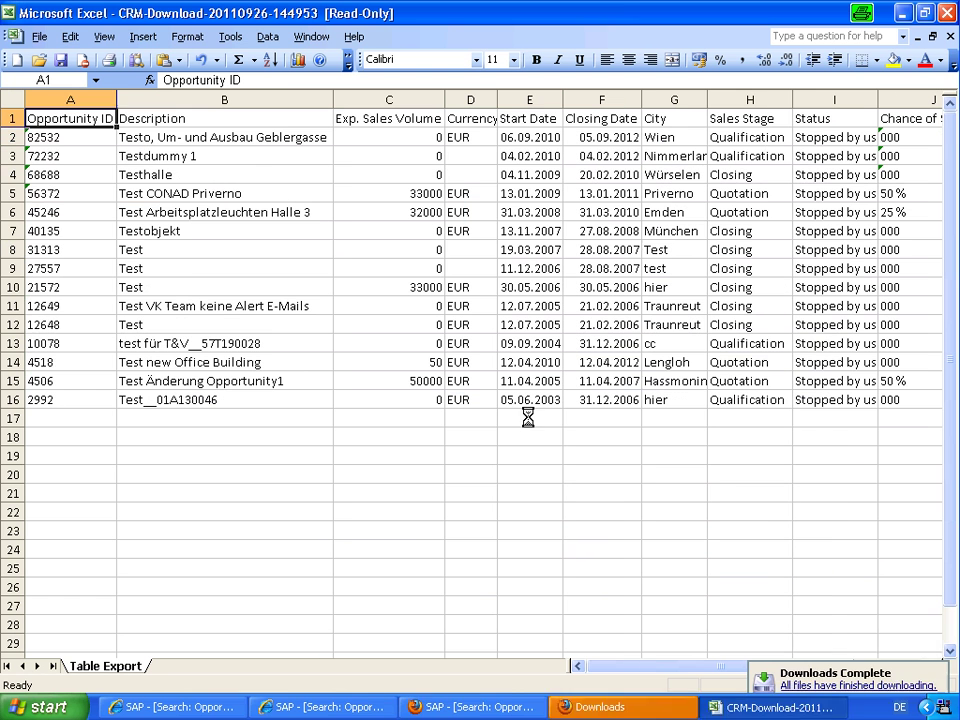
pyautogui.click(537, 182)
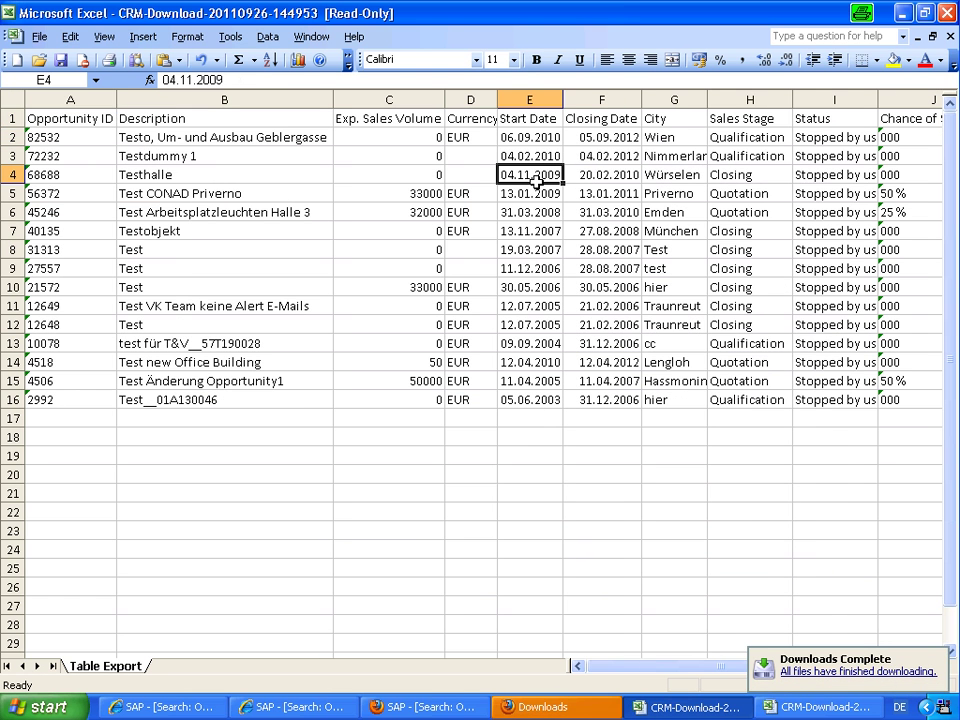